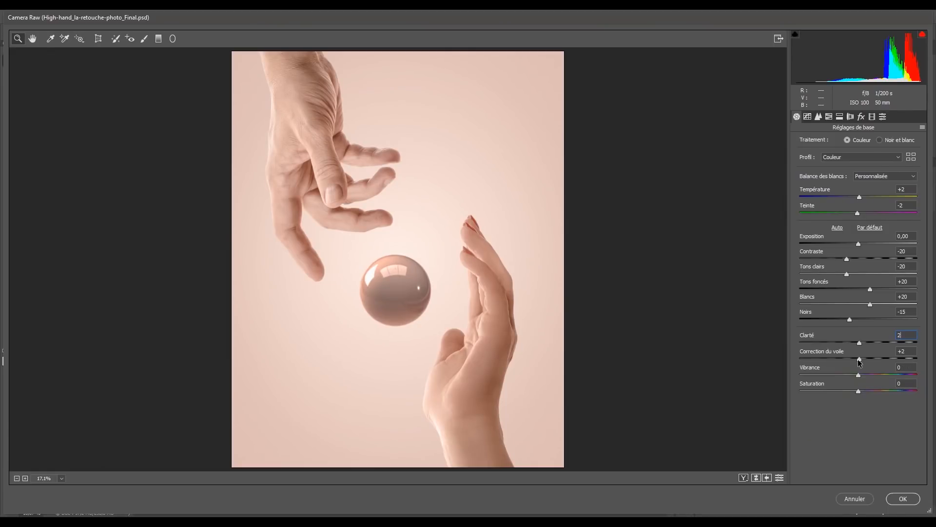
- Set the dehaze correction to +1 and the vibrance to +15, testing vibrance at both extremes on the enlarged hand
left_click_drag(867, 361, 817, 358)
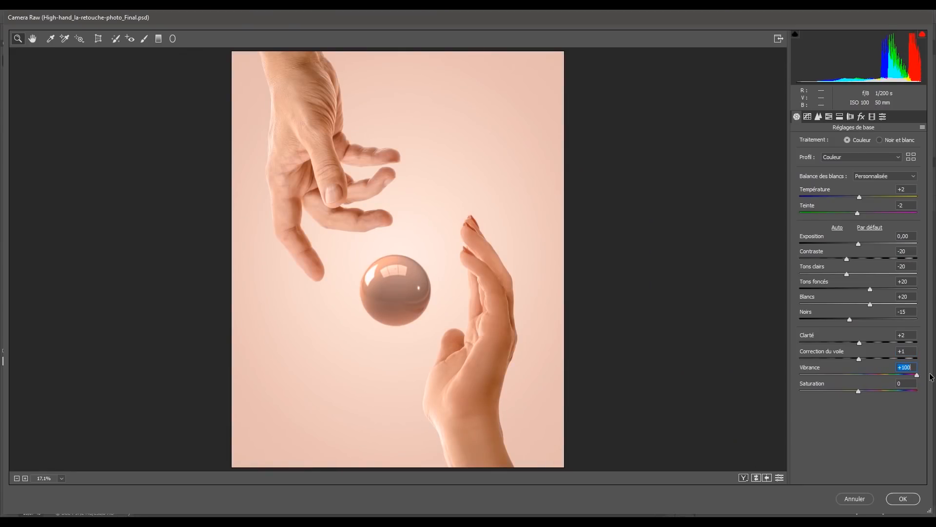
left_click_drag(840, 374, 800, 375)
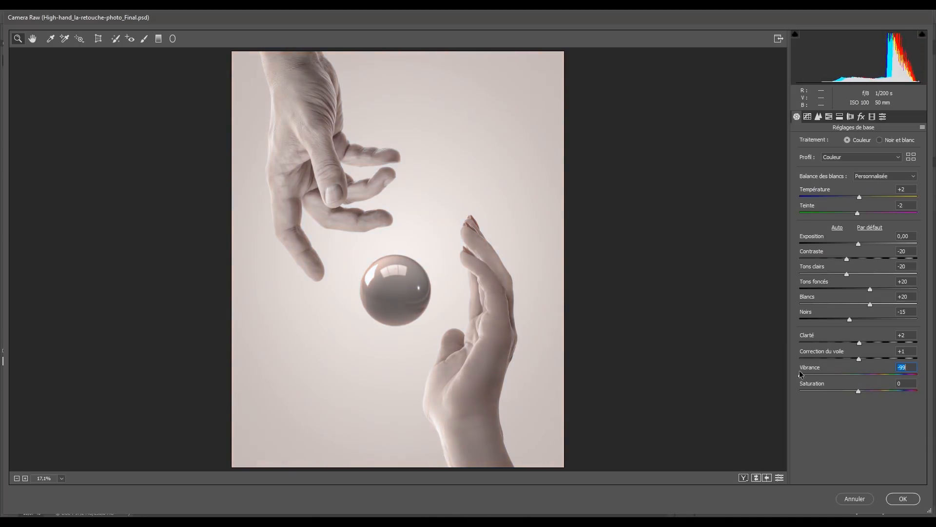
left_click(464, 229)
left_click(469, 256)
left_click(470, 256)
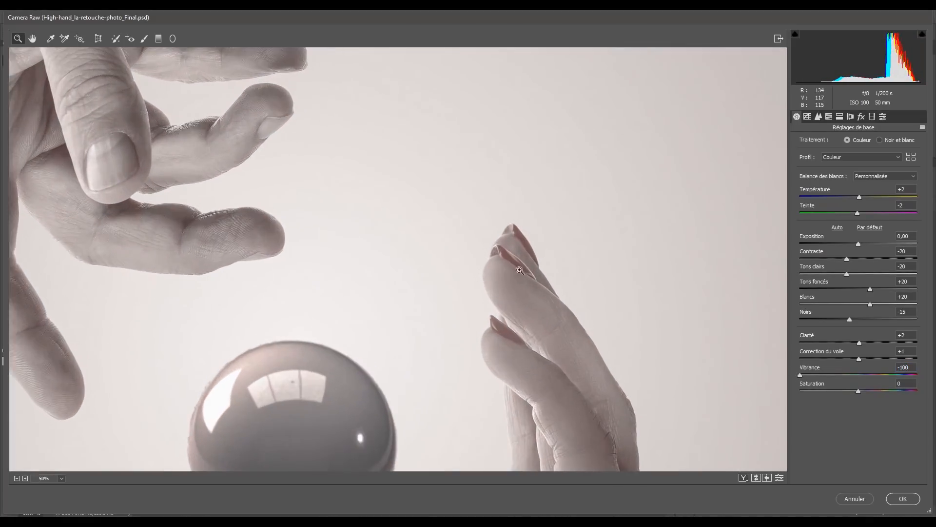
left_click(489, 271)
left_click_drag(455, 295, 447, 267)
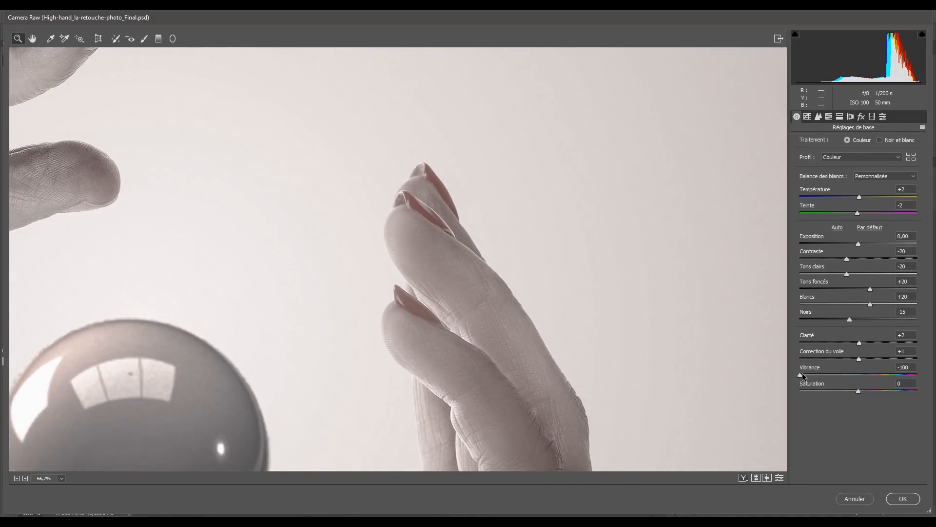
left_click_drag(804, 374, 861, 397)
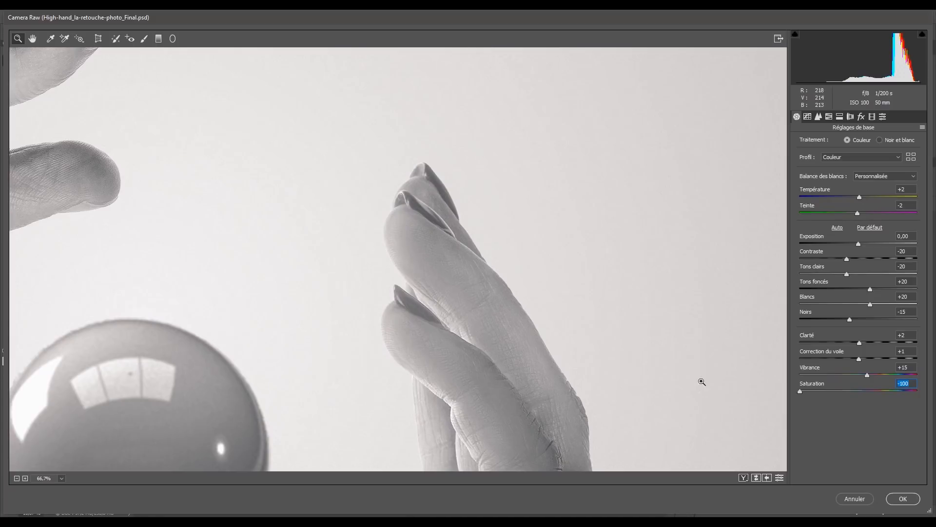
- Set the saturation to -5 and fit the whole image in the preview
left_click_drag(839, 390, 857, 392)
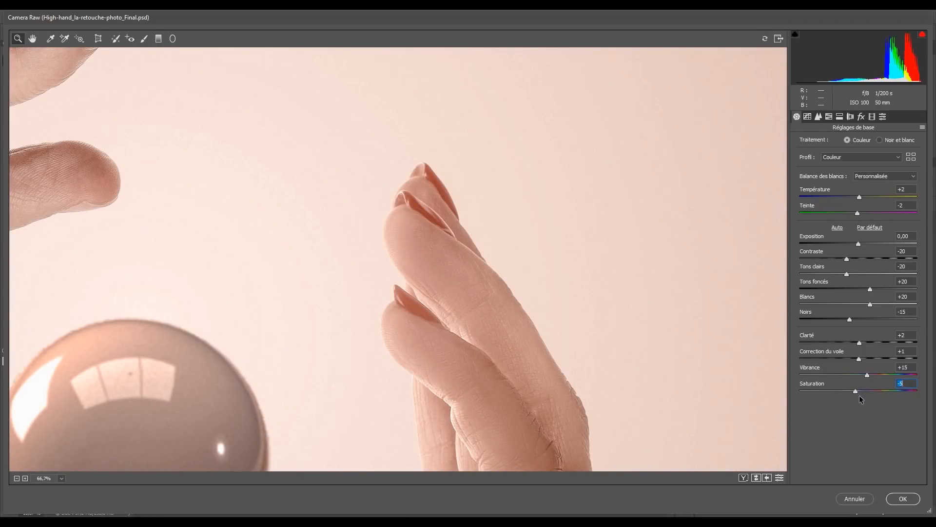
right_click(621, 376)
left_click(629, 419)
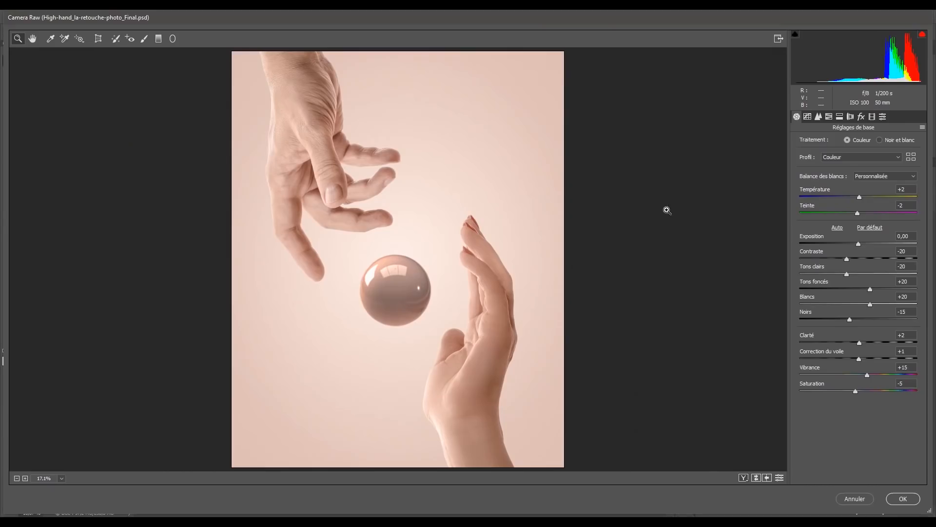
- Open the tone curve adjustments
left_click(808, 116)
left_click_drag(859, 297, 896, 310)
left_click_drag(837, 313, 854, 332)
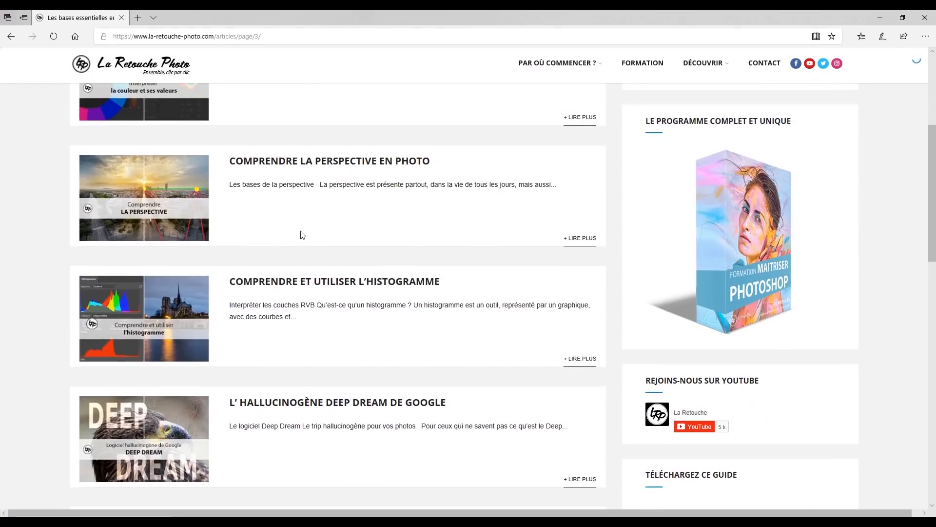
- In the web browser, open and read the article "Comprendre et utiliser l'histogramme"
left_click(324, 282)
scroll(382, 276, "down", 10)
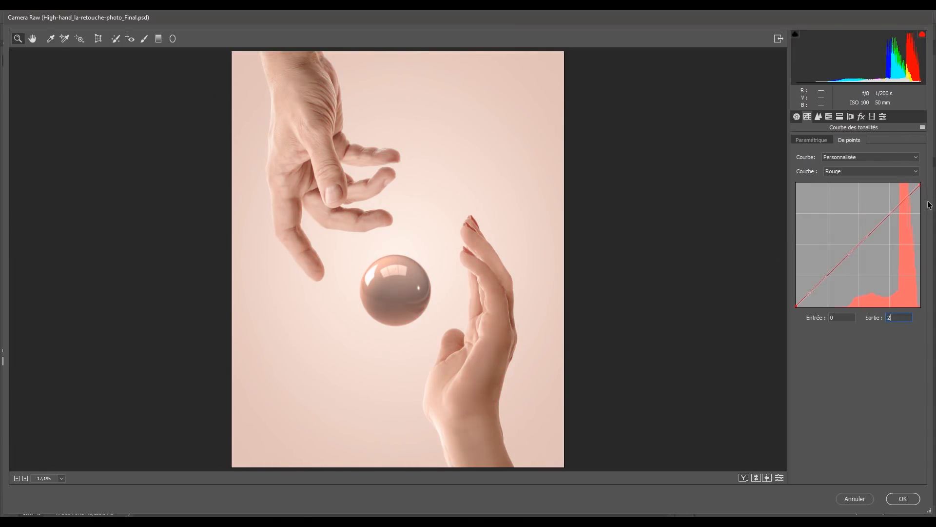
- Back in Camera Raw, adjust the red curve's white point and set the green curve's black-point output to 2 and white-point output to 251
mouse_move(922, 189)
left_mouse_down()
mouse_move(921, 273)
mouse_move(921, 185)
left_mouse_up()
left_click(871, 171)
left_click(848, 196)
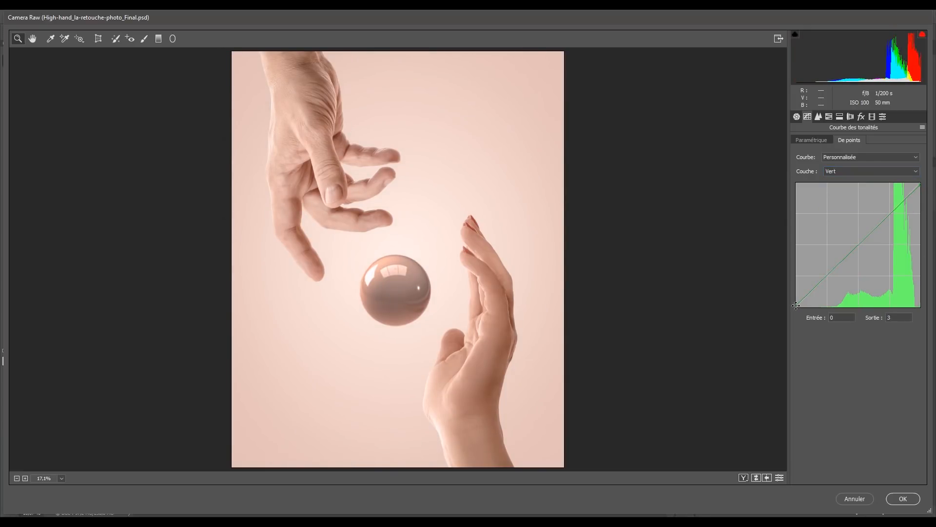
mouse_move(921, 189)
left_mouse_down()
mouse_move(921, 232)
mouse_move(920, 187)
left_mouse_up()
type("251")
left_click_drag(782, 264, 771, 315)
- Adjust the blue curve's black point and set its white point's output to 251
left_click(868, 171)
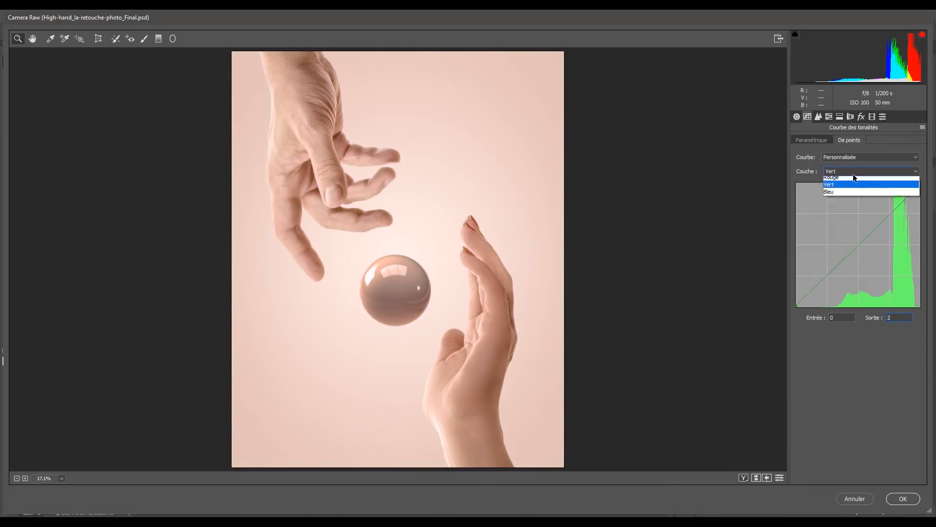
left_click(859, 195)
left_click_drag(783, 287, 784, 307)
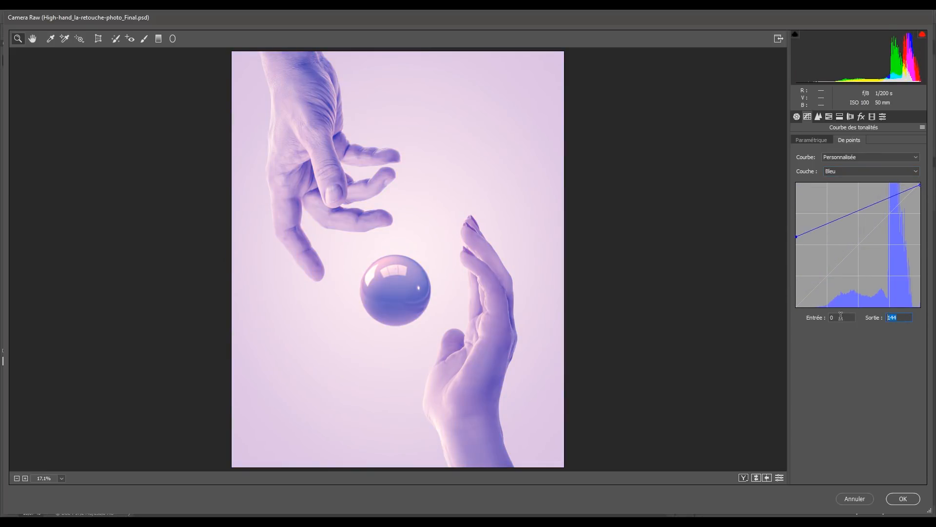
left_click_drag(922, 186, 920, 275)
type("25")
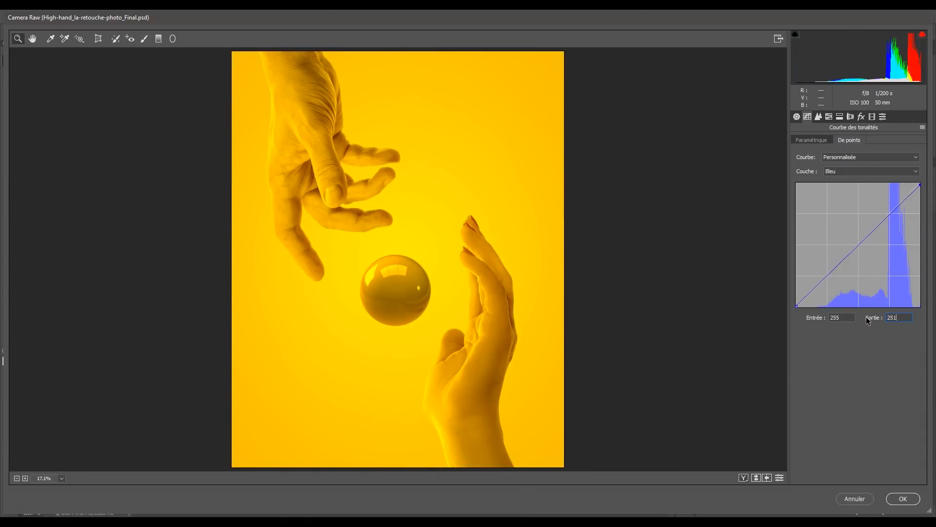
type("1")
left_click(846, 174)
left_click(845, 178)
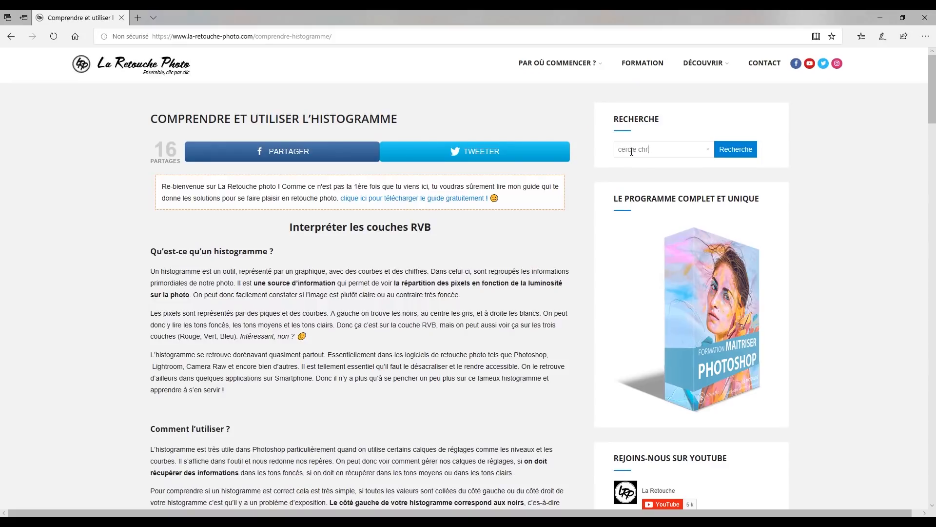
- In the web browser, search the site for "cercle chromatique" and read the article "Interpréter la couleur et ses valeurs"
type("e")
key("Return")
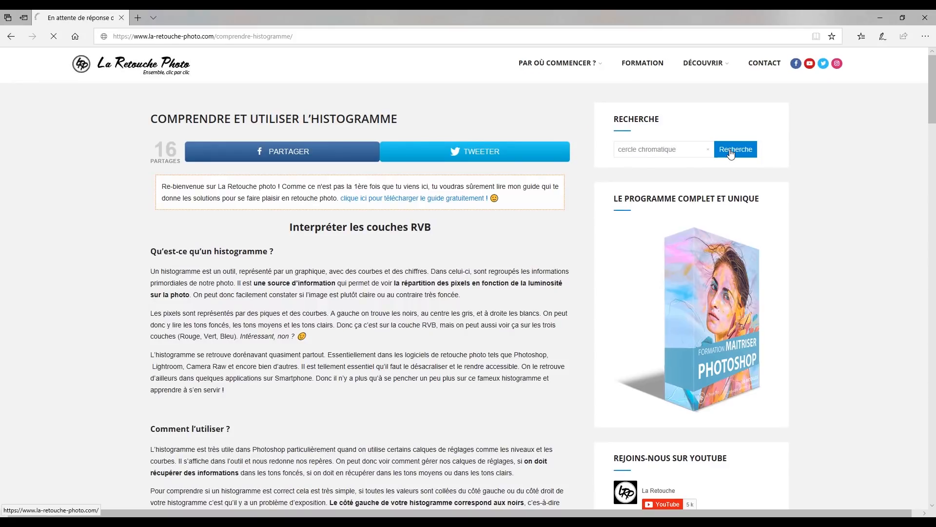
scroll(426, 275, "down", 5)
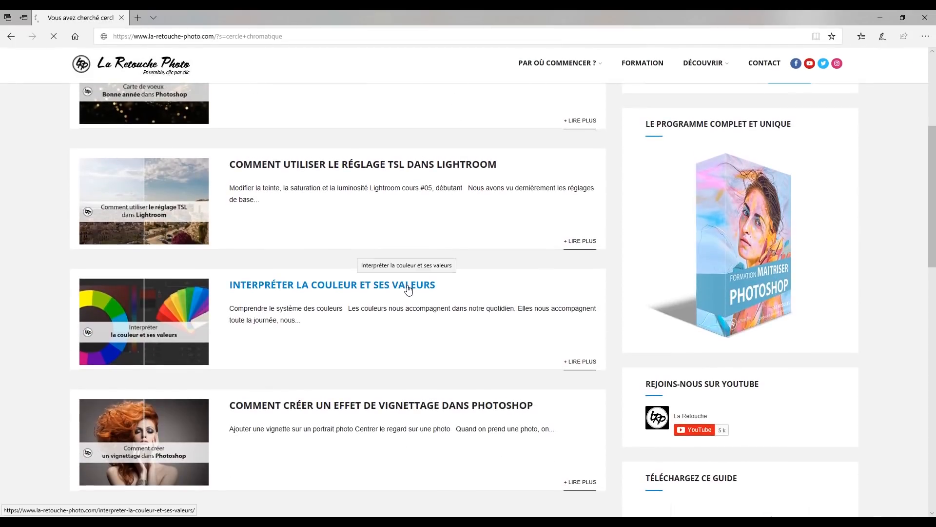
left_click(407, 287)
scroll(467, 260, "down", 18)
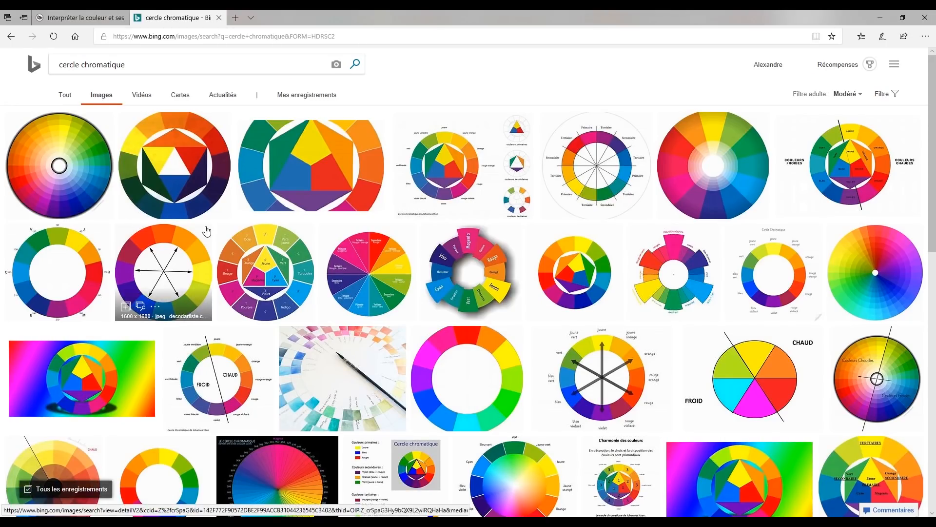
- Examine several color wheel pictures in the Bing image results for "cercle chromatique"
left_click(86, 257)
left_click(920, 65)
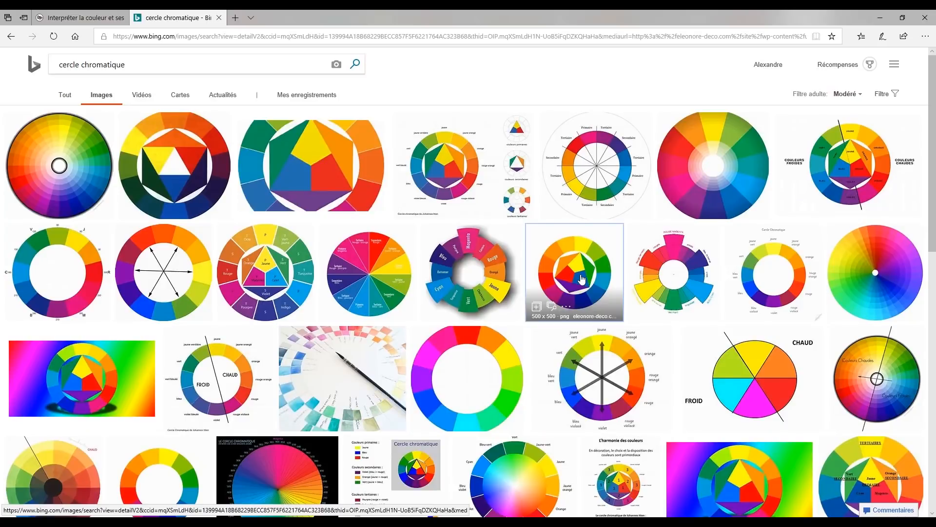
left_click(581, 278)
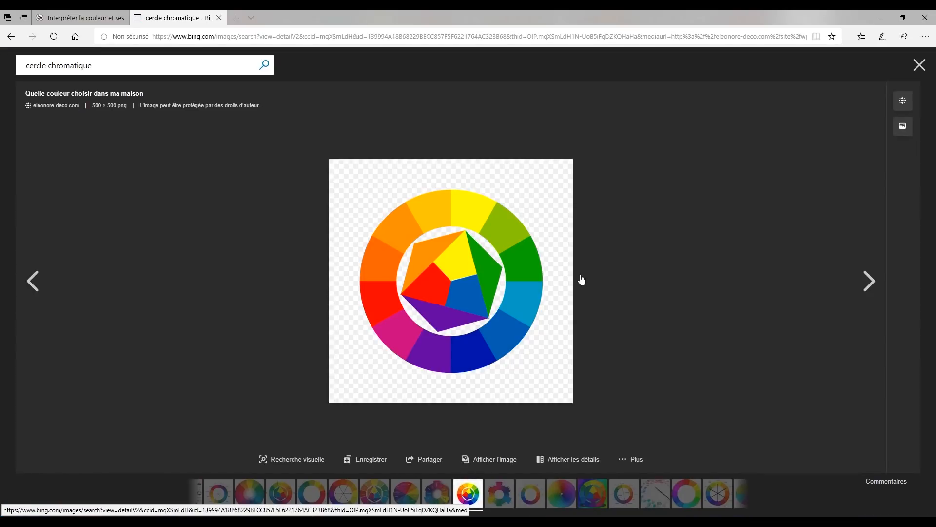
left_click(581, 279)
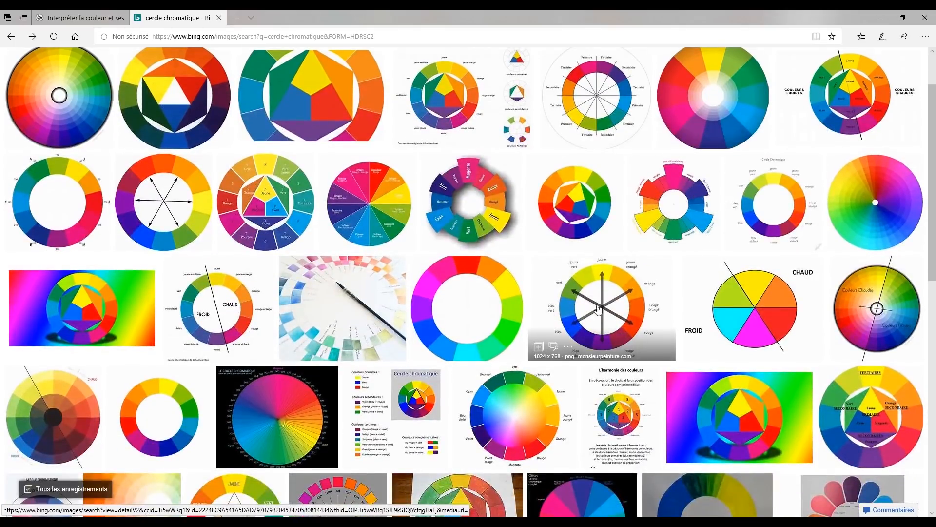
left_click(595, 309)
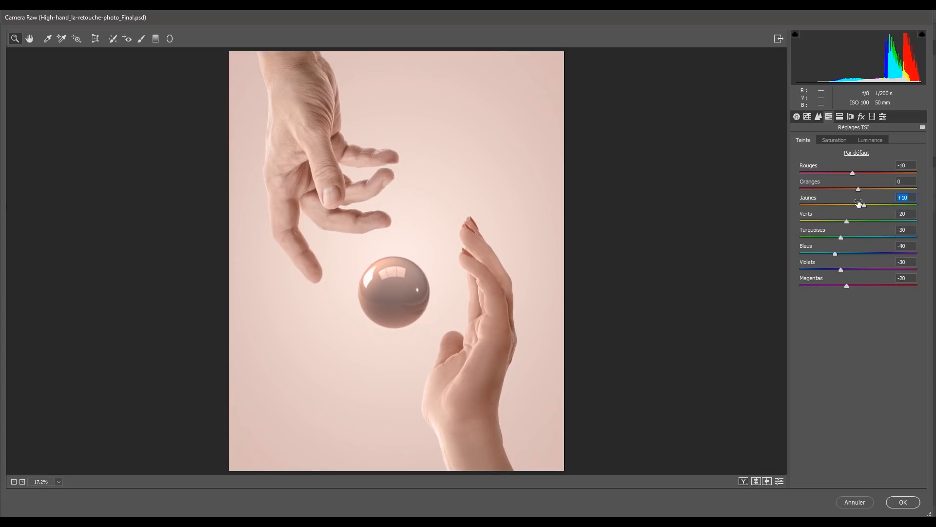
- Back in Camera Raw, apply the hue adjustments and slightly raise the saturation of the oranges
left_click(897, 502)
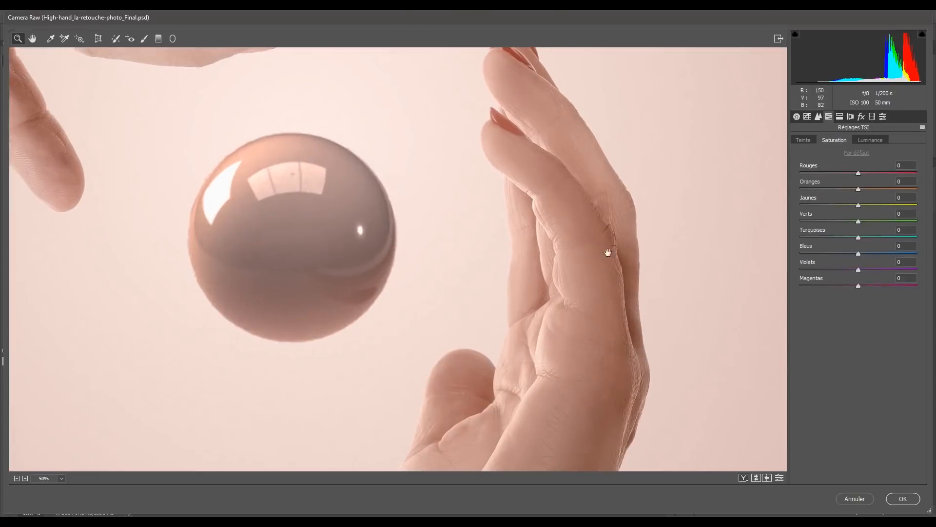
left_click_drag(607, 253, 475, 258)
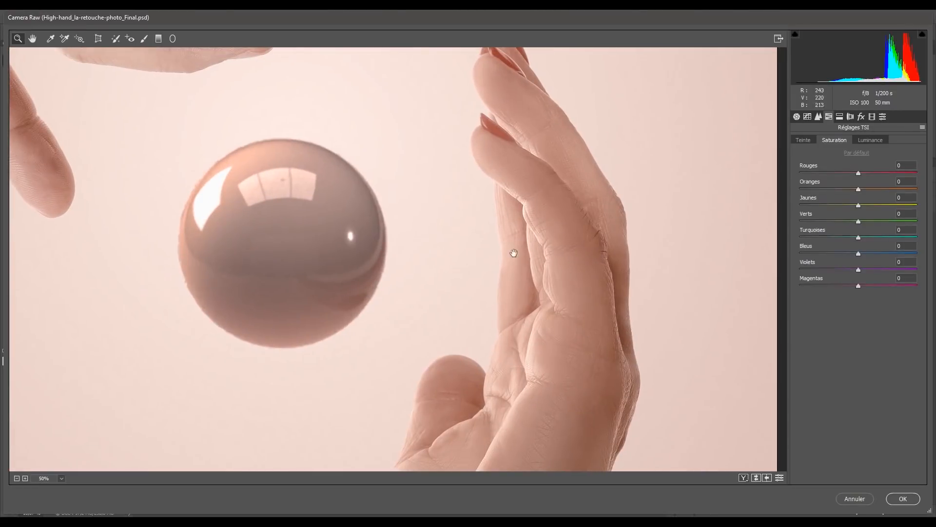
mouse_move(857, 187)
left_mouse_down()
mouse_move(905, 188)
mouse_move(818, 188)
mouse_move(862, 188)
left_mouse_up()
left_click_drag(871, 248, 873, 246)
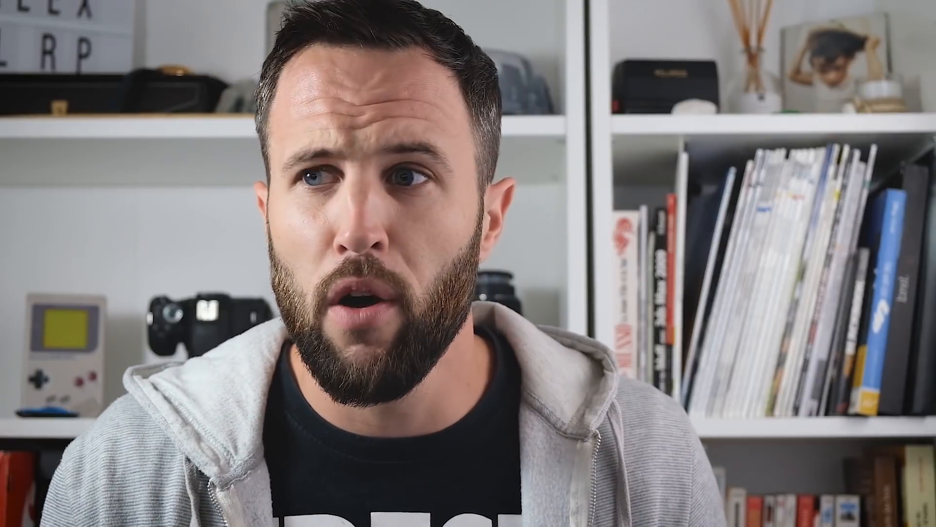